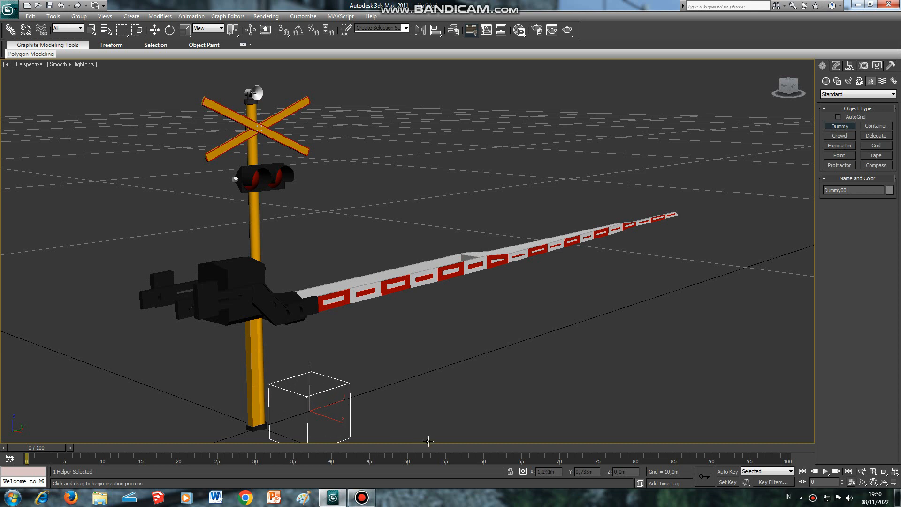
- Position the dummy at X 0 and Y 0 at the base of the pole and rename it b.r.0
{"action": "left_click", "coordinate": [155, 30]}
{"action": "scroll", "coordinate": [538, 246], "scroll_direction": "down", "scroll_amount": 2}
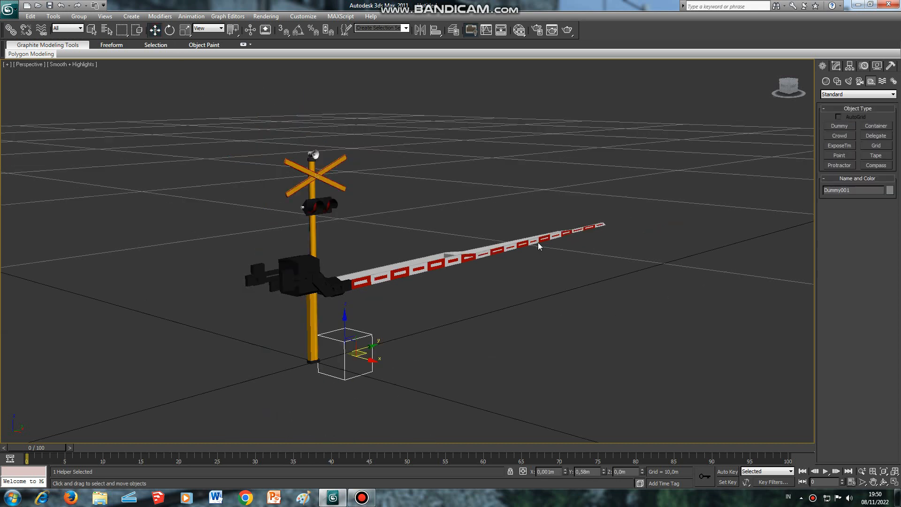
{"action": "left_click", "coordinate": [558, 472]}
{"action": "type", "text": "00"}
{"action": "left_click", "coordinate": [872, 188]}
{"action": "type", "text": "b"}
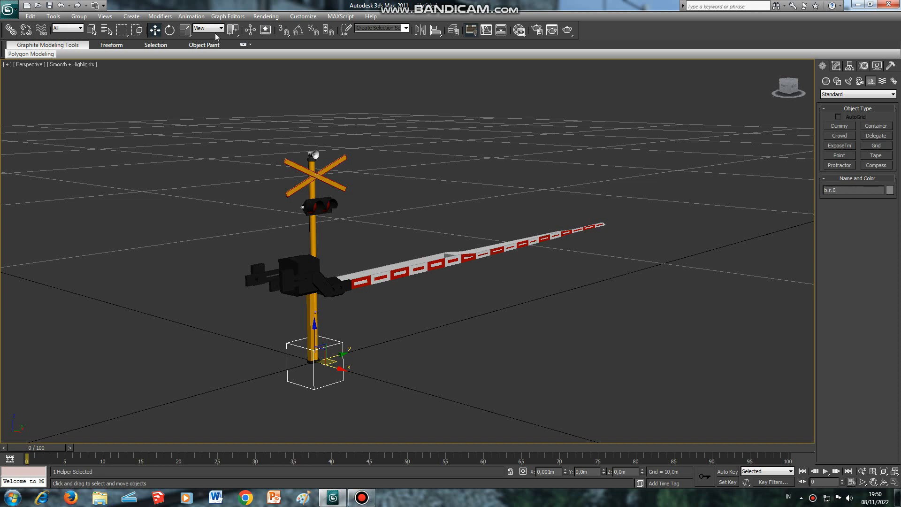
- Clone the b.r.0 dummy about 0.78 m straight up the pole as a single copy named b.r.01
{"action": "left_click", "coordinate": [154, 31]}
{"action": "left_click_drag", "start_coordinate": [315, 325], "coordinate": [315, 271], "text": "shift"}
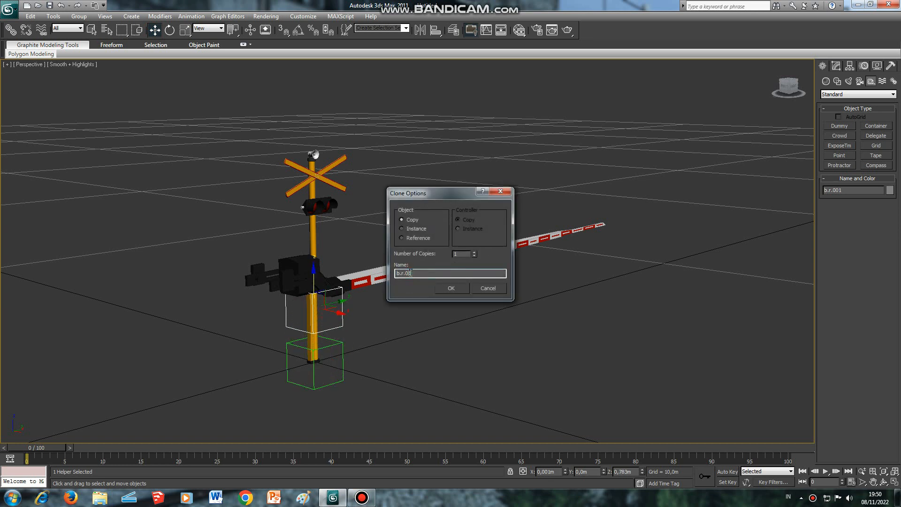
{"action": "left_click", "coordinate": [443, 288]}
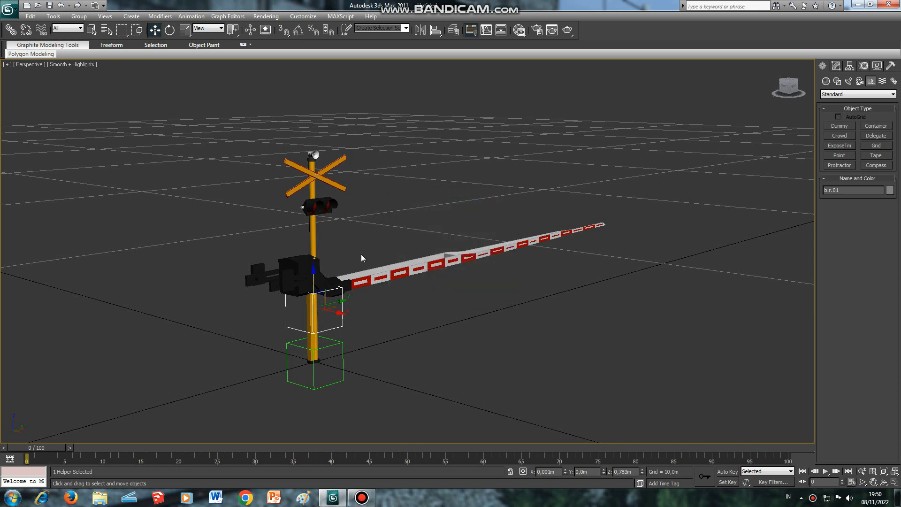
- In the Left view, raise the b.r.01 dummy to the height of the barrier arm's hexagonal pivot bolt
{"action": "left_click", "coordinate": [7, 65]}
{"action": "left_click", "coordinate": [14, 76]}
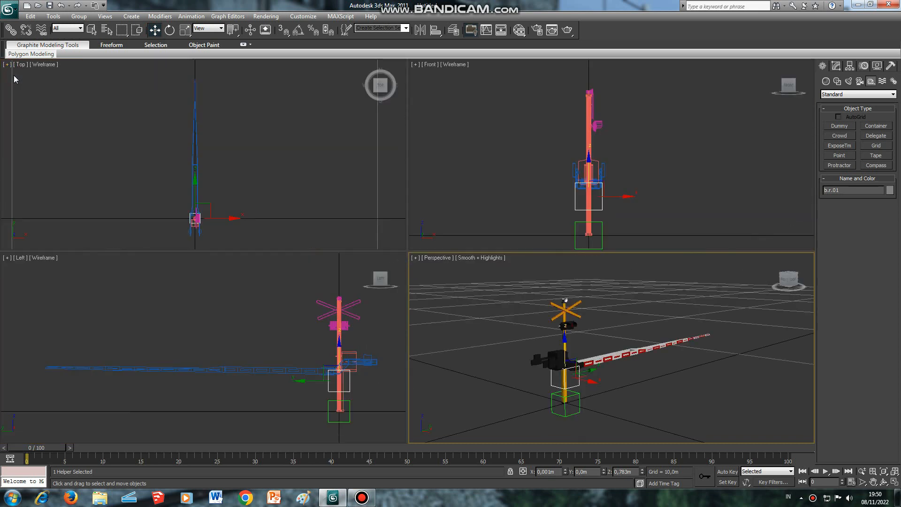
{"action": "left_click", "coordinate": [122, 279]}
{"action": "left_click", "coordinate": [7, 257]}
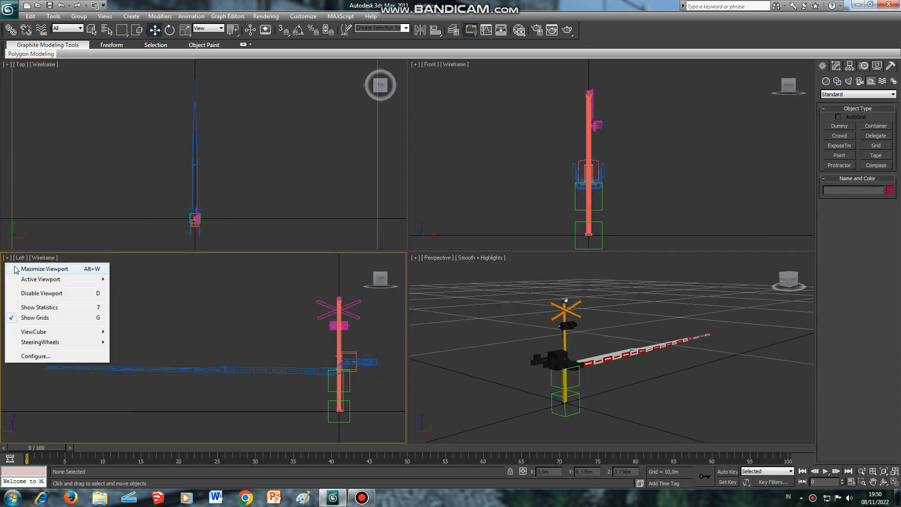
{"action": "left_click", "coordinate": [43, 268]}
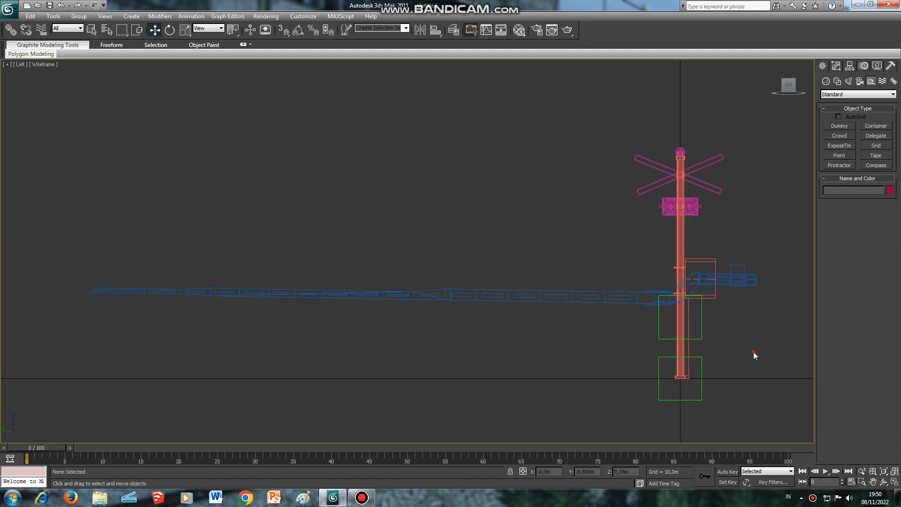
{"action": "scroll", "coordinate": [769, 381], "scroll_direction": "up", "scroll_amount": 2}
{"action": "left_click", "coordinate": [874, 481]}
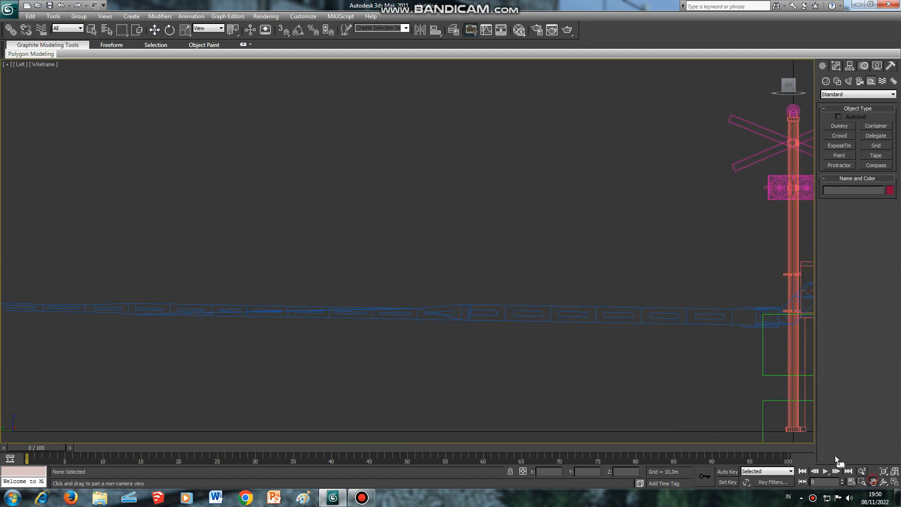
{"action": "left_click_drag", "start_coordinate": [557, 308], "coordinate": [260, 261]}
{"action": "scroll", "coordinate": [498, 285], "scroll_direction": "up", "scroll_amount": 3}
{"action": "left_click_drag", "start_coordinate": [498, 285], "coordinate": [324, 248]}
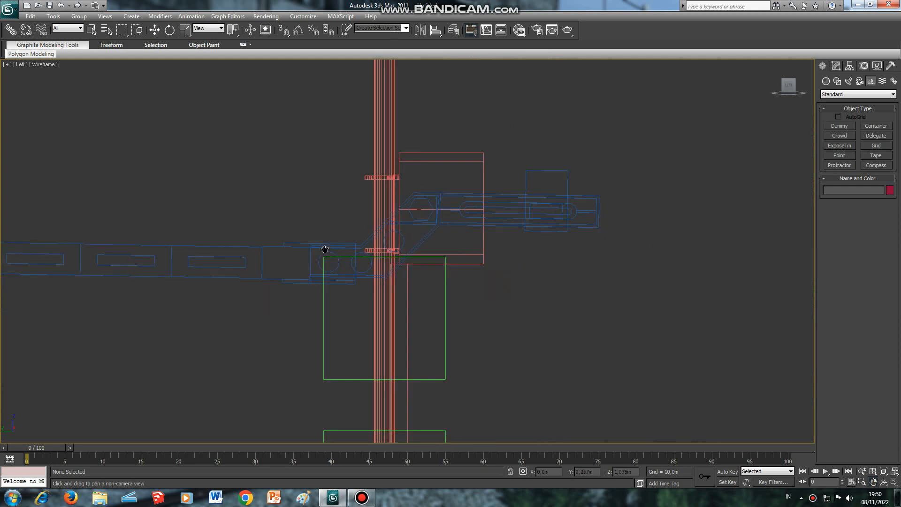
{"action": "left_click_drag", "start_coordinate": [401, 256], "coordinate": [382, 249]}
{"action": "scroll", "coordinate": [379, 247], "scroll_direction": "up", "scroll_amount": 2}
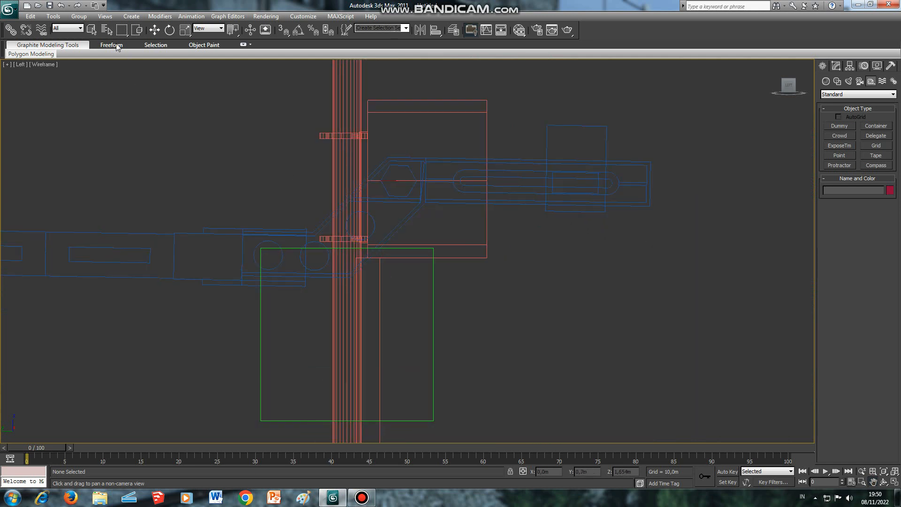
{"action": "left_click", "coordinate": [91, 30]}
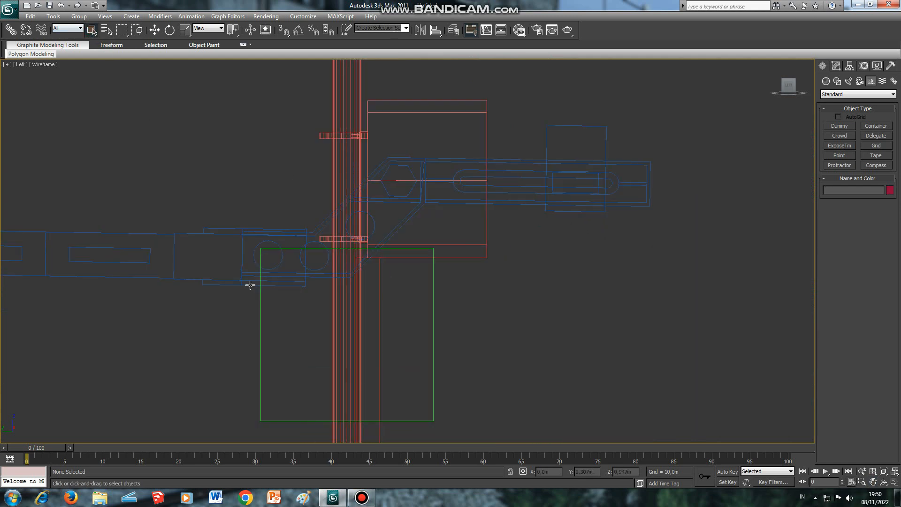
{"action": "left_click", "coordinate": [262, 306]}
{"action": "left_click", "coordinate": [154, 30]}
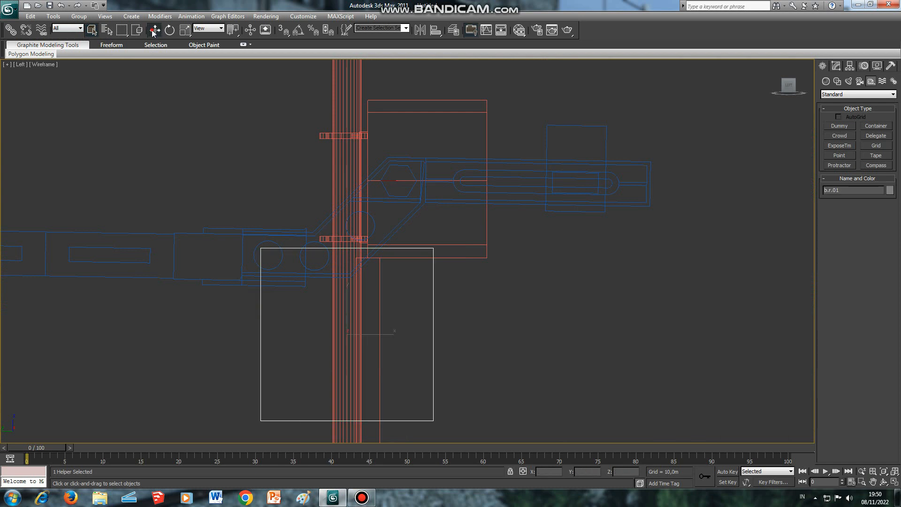
{"action": "left_click_drag", "start_coordinate": [347, 298], "coordinate": [377, 143]}
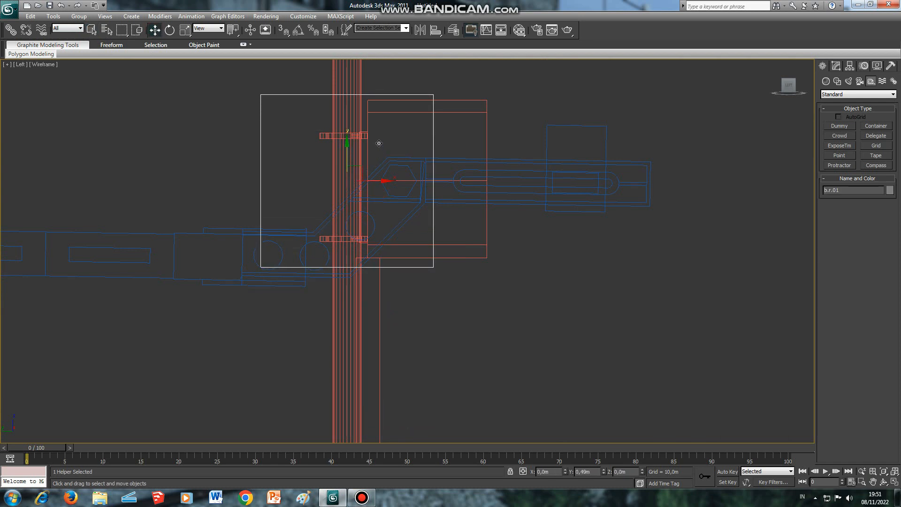
- Align the b.r.01 dummy's center with the hexagonal pivot bolt at about Y -0.166 m and set its X position to 0
{"action": "left_click_drag", "start_coordinate": [388, 183], "coordinate": [436, 185]}
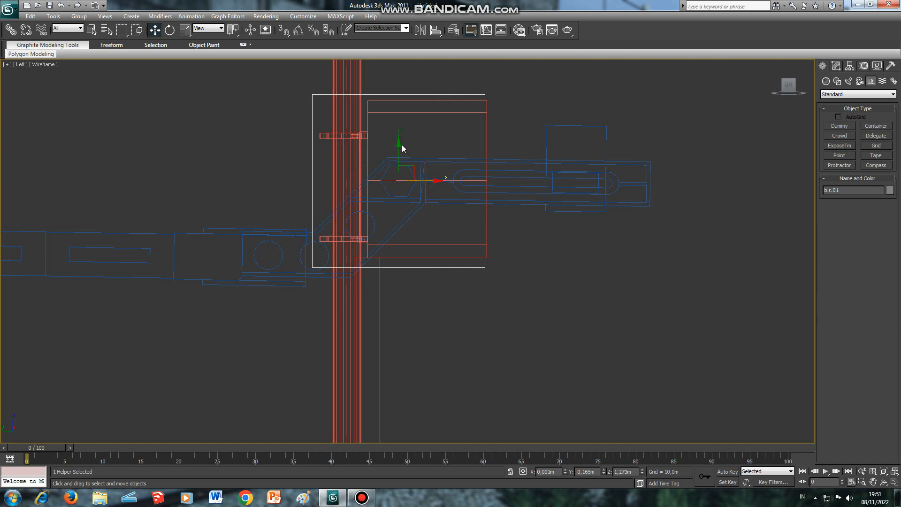
{"action": "left_click_drag", "start_coordinate": [400, 142], "coordinate": [400, 142]}
{"action": "left_click_drag", "start_coordinate": [435, 182], "coordinate": [436, 182]}
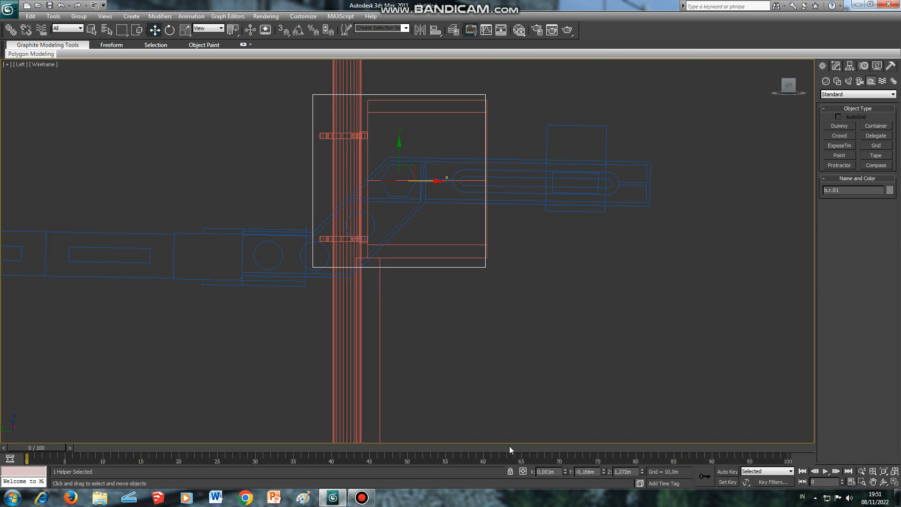
{"action": "double_click", "coordinate": [557, 471]}
{"action": "type", "text": "0"}
- Examine the placement of both dummies on the railway barrier from another angle in the maximized Perspective view
{"action": "left_click", "coordinate": [7, 64]}
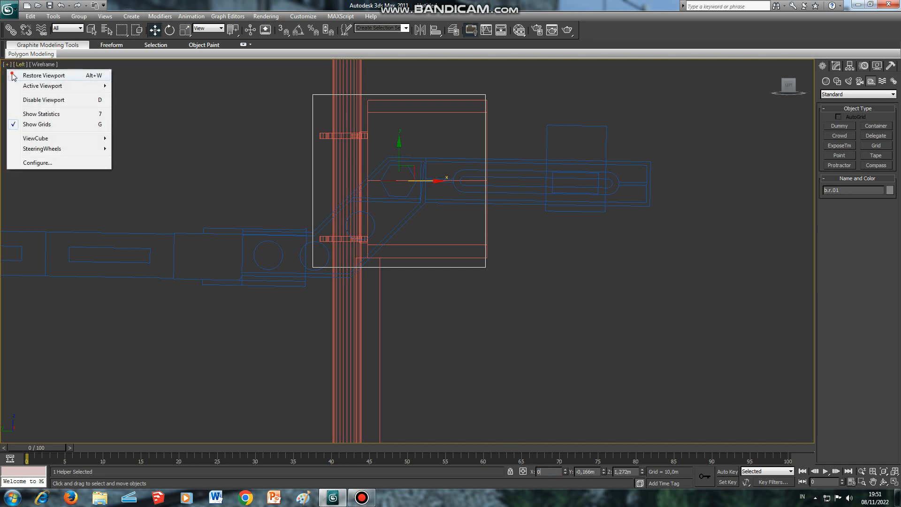
{"action": "left_click", "coordinate": [14, 74]}
{"action": "left_click", "coordinate": [414, 263]}
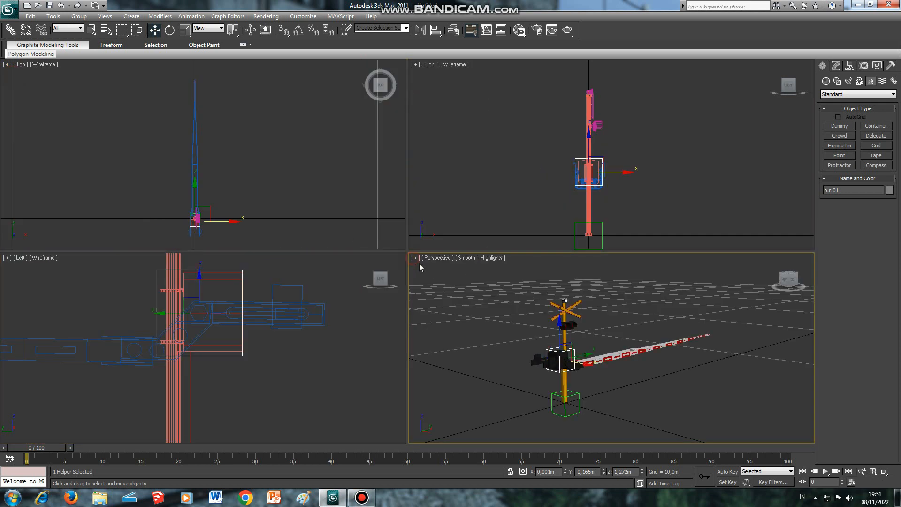
{"action": "left_click", "coordinate": [415, 258]}
{"action": "left_click", "coordinate": [422, 269]}
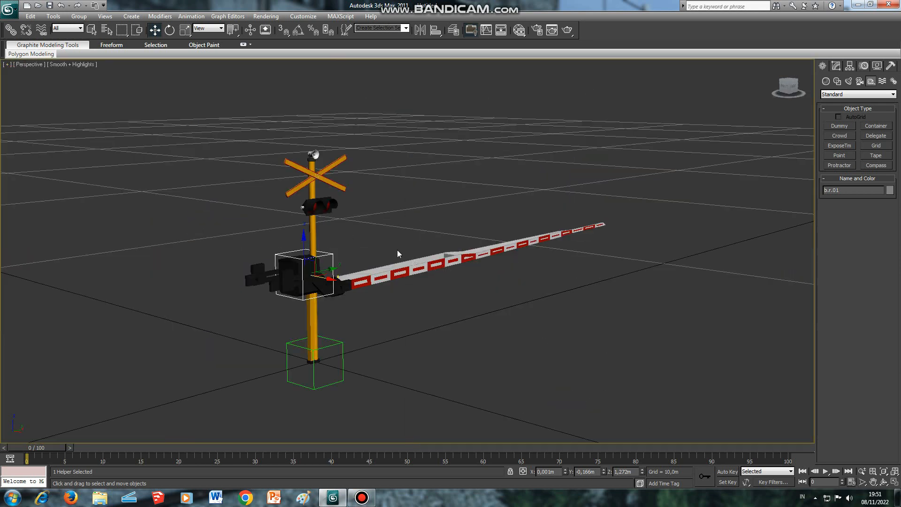
{"action": "left_click", "coordinate": [91, 30]}
{"action": "left_click", "coordinate": [294, 316]}
{"action": "scroll", "coordinate": [295, 315], "scroll_direction": "up", "scroll_amount": 3}
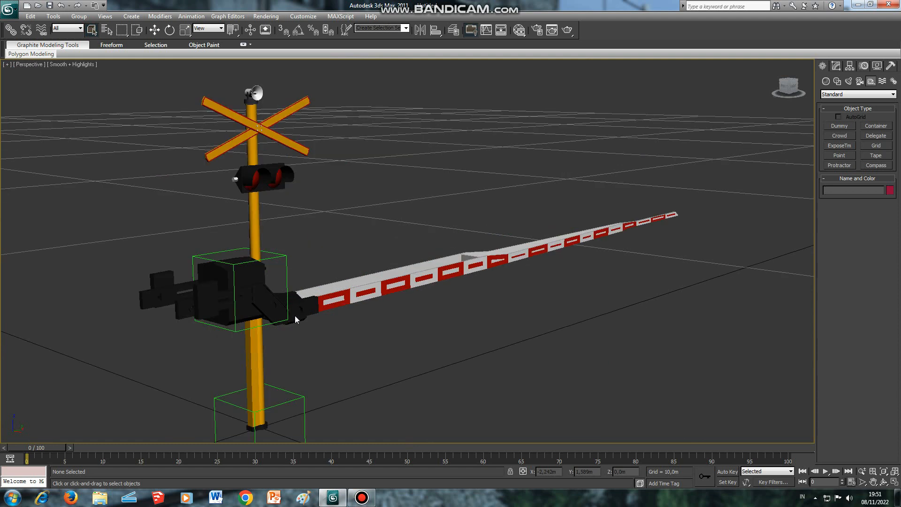
{"action": "left_click", "coordinate": [884, 482]}
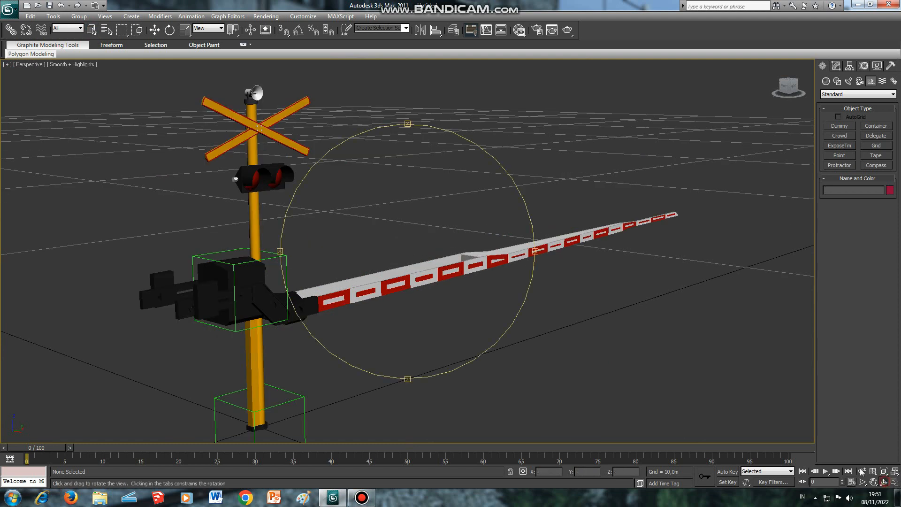
{"action": "left_click_drag", "start_coordinate": [427, 332], "coordinate": [406, 340]}
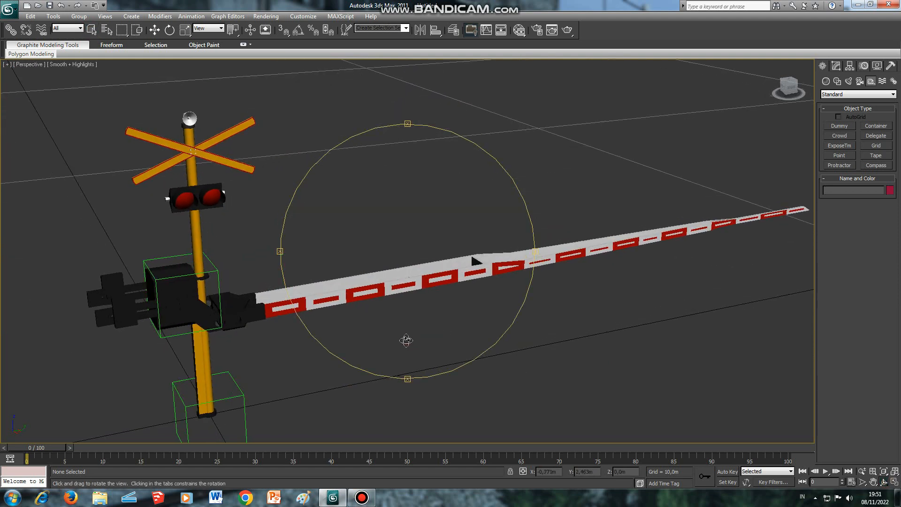
{"action": "left_click", "coordinate": [874, 482]}
{"action": "left_click_drag", "start_coordinate": [475, 301], "coordinate": [565, 259]}
{"action": "left_click", "coordinate": [93, 31]}
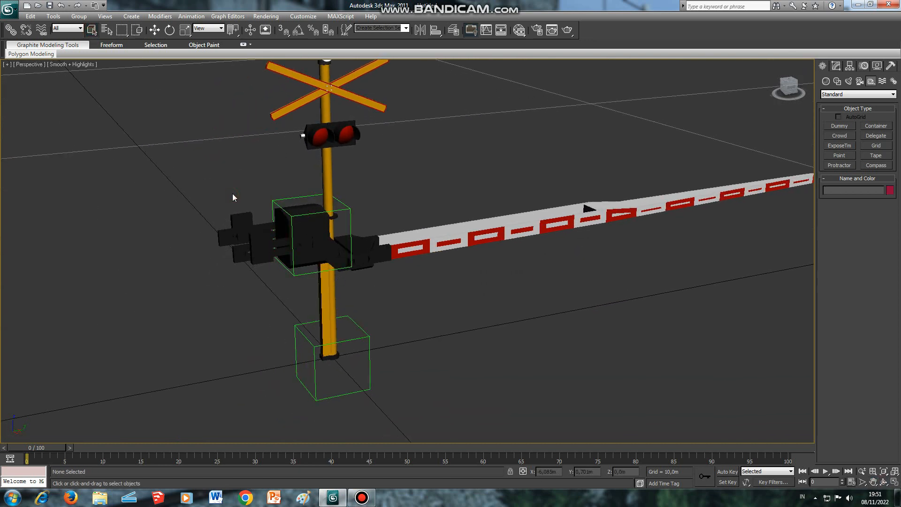
- Set the animation's end time to frame 200
{"action": "left_click", "coordinate": [852, 482]}
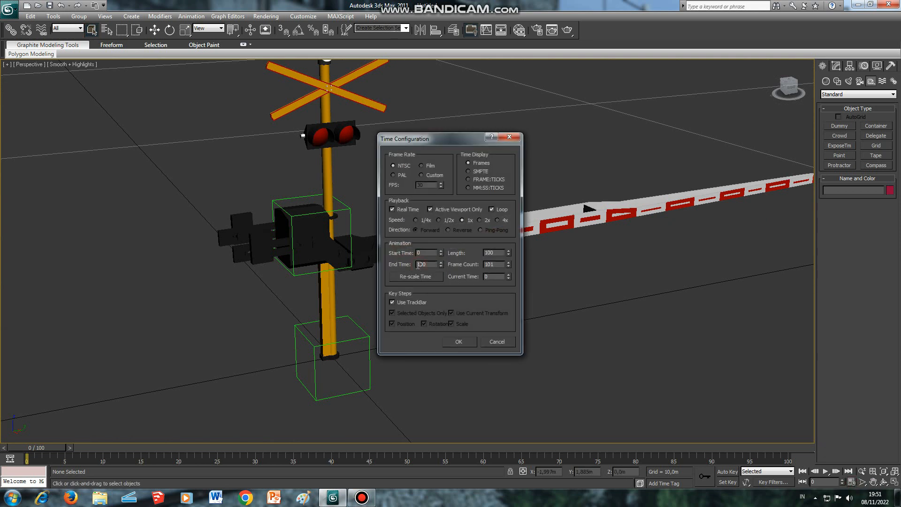
{"action": "left_click", "coordinate": [457, 342]}
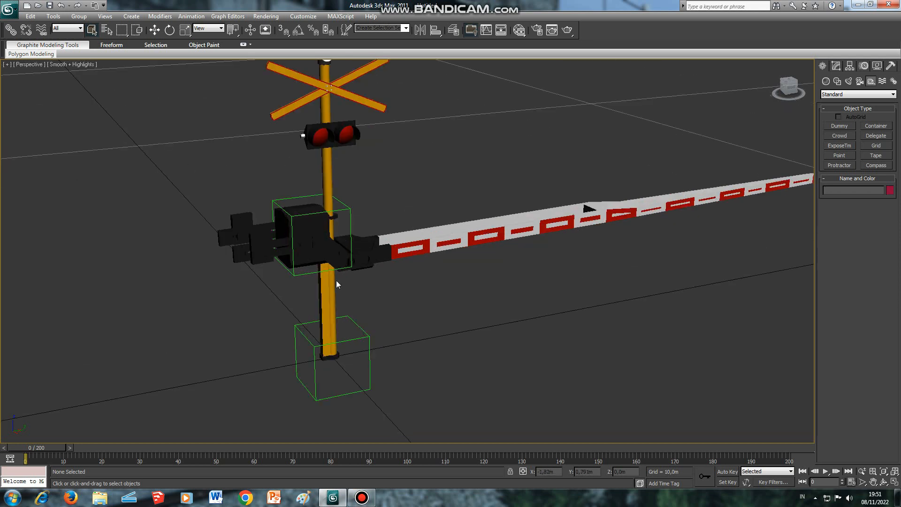
- Check the names of the scene's groups and dummies in an enlarged Schematic View
{"action": "left_click", "coordinate": [501, 30]}
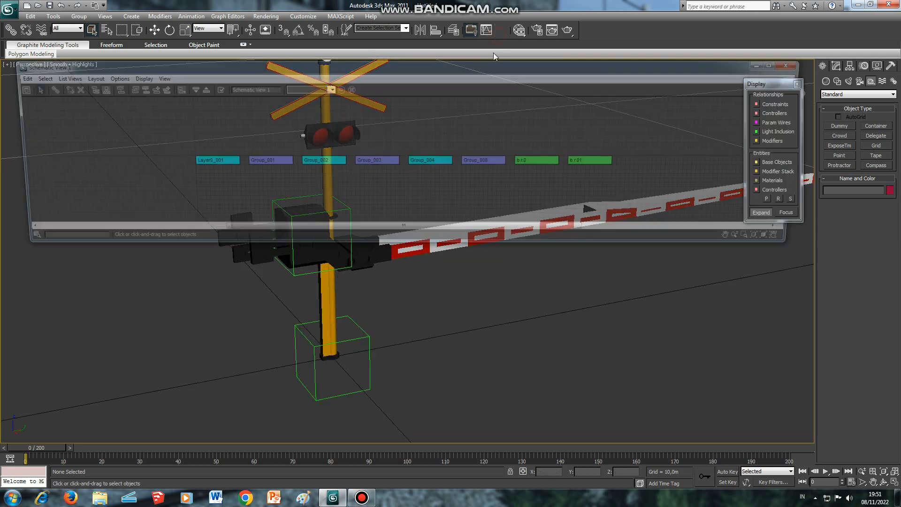
{"action": "left_click_drag", "start_coordinate": [480, 250], "coordinate": [481, 346]}
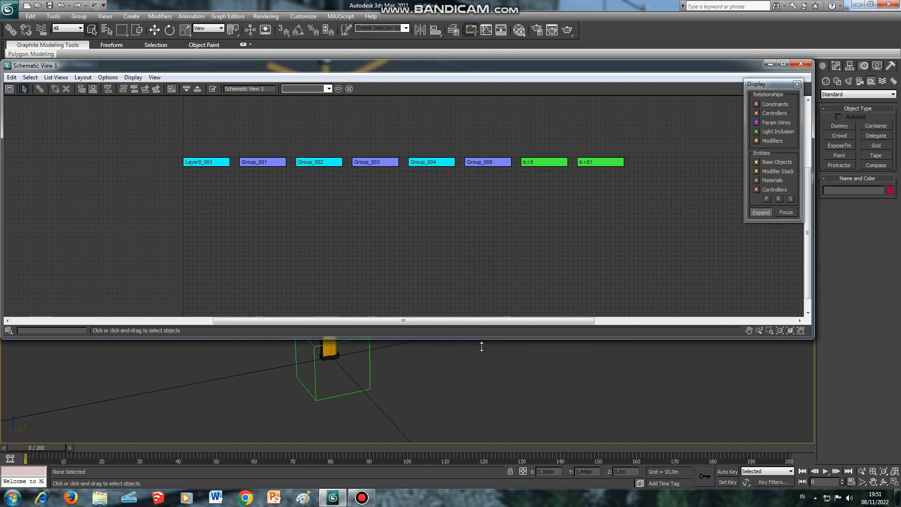
{"action": "left_click", "coordinate": [803, 66]}
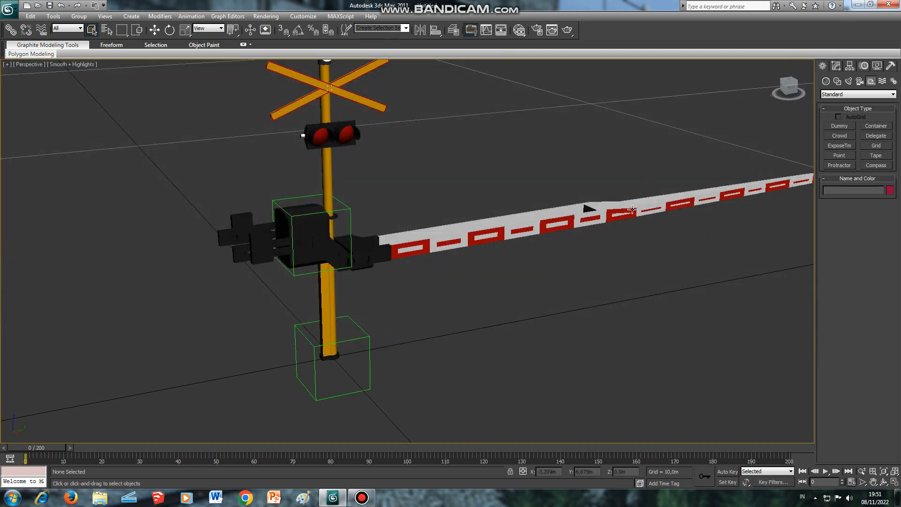
- Rename the striped barrier arm group as palang
{"action": "left_click", "coordinate": [632, 211]}
{"action": "double_click", "coordinate": [852, 190]}
{"action": "type", "text": "p"}
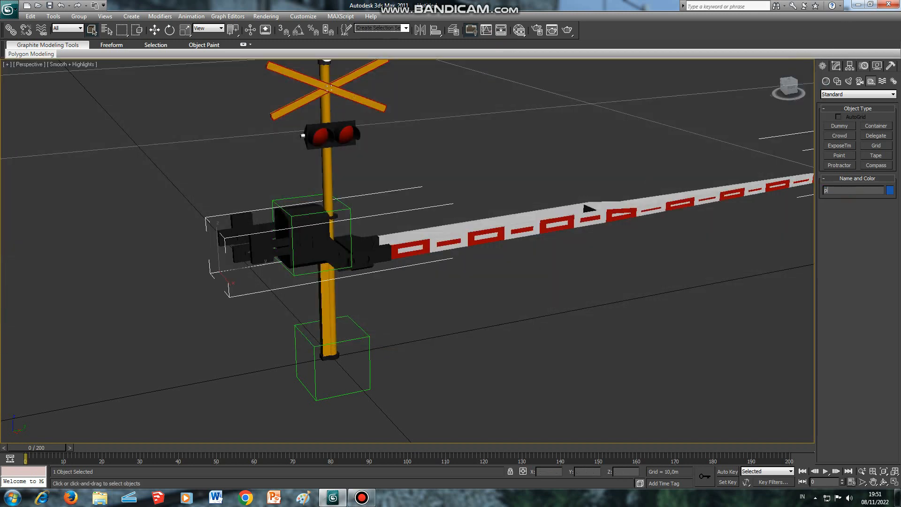
{"action": "type", "text": "alang"}
{"action": "left_click", "coordinate": [455, 146]}
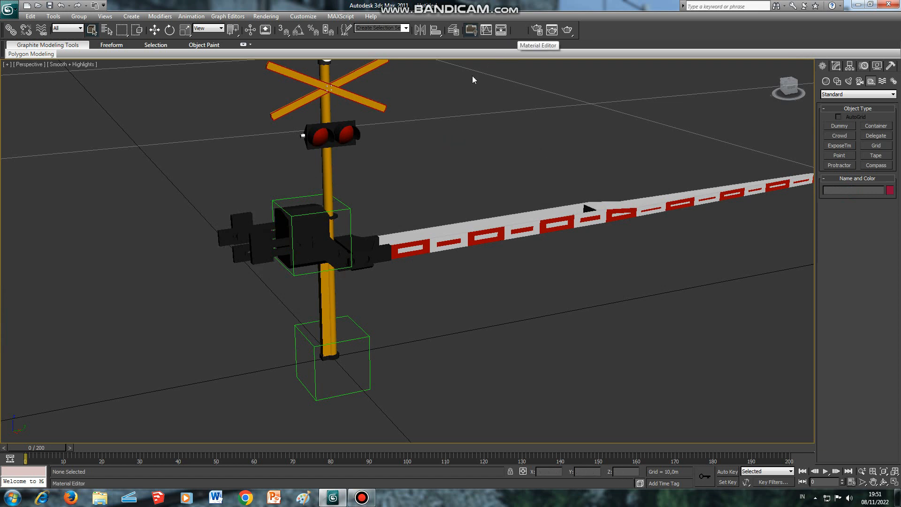
- Rename the group with the signal lights and crossed sign as 1, and the yellow pole group as 2
{"action": "left_click", "coordinate": [346, 132]}
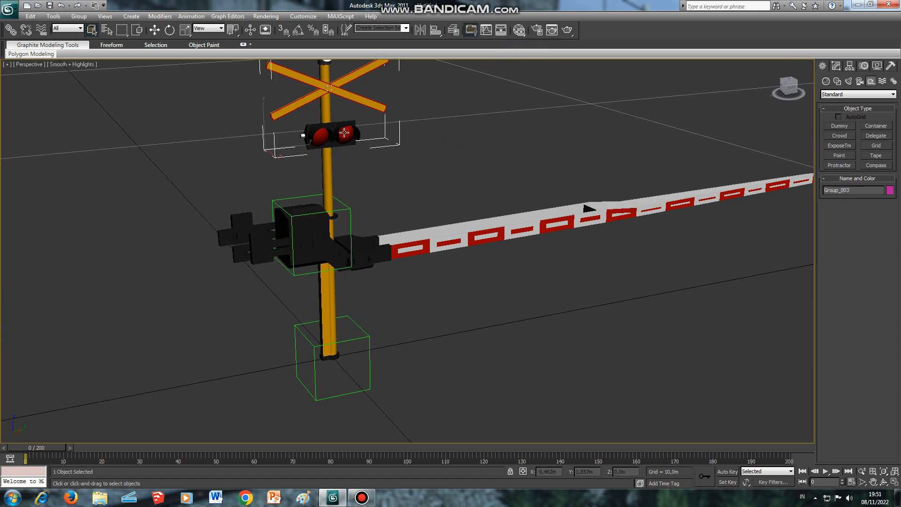
{"action": "left_click", "coordinate": [346, 172]}
{"action": "left_click", "coordinate": [333, 129]}
{"action": "double_click", "coordinate": [852, 193]}
{"action": "left_click", "coordinate": [328, 291]}
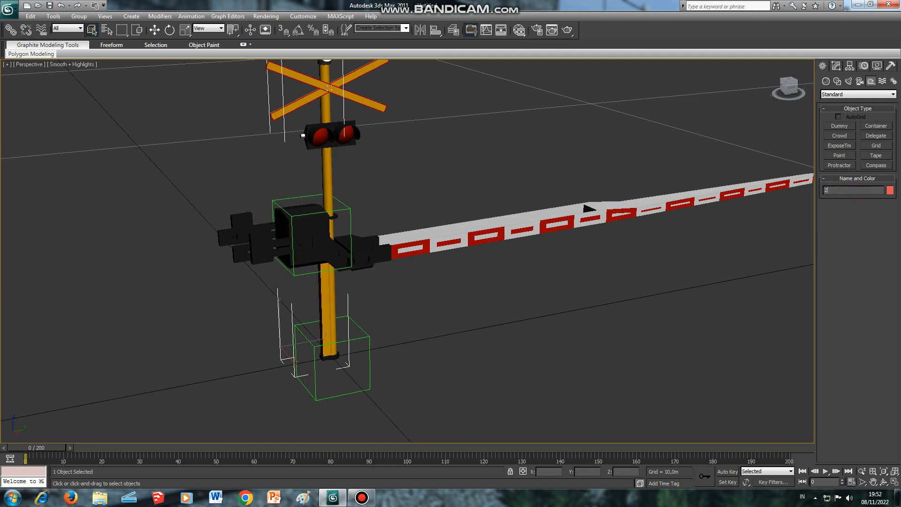
{"action": "left_click", "coordinate": [690, 275]}
{"action": "left_click", "coordinate": [462, 241]}
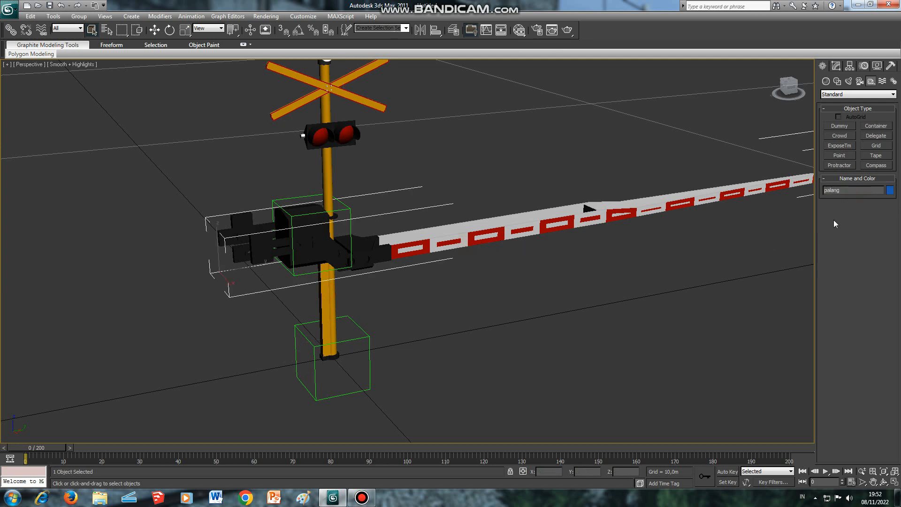
{"action": "left_click", "coordinate": [579, 153]}
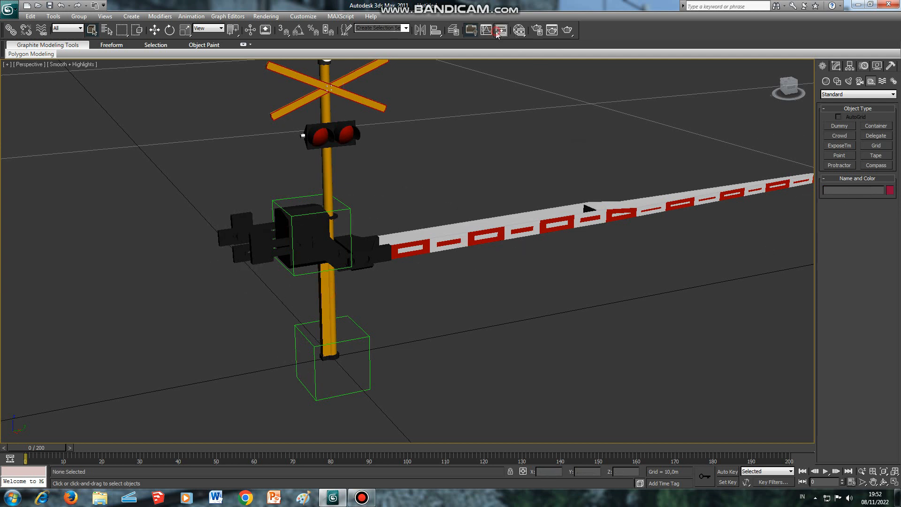
- In the Schematic View, stack the b.r.0, b.r.01 and palang nodes in a column below the row of other nodes
{"action": "left_click", "coordinate": [486, 30]}
{"action": "left_click_drag", "start_coordinate": [539, 164], "coordinate": [413, 253]}
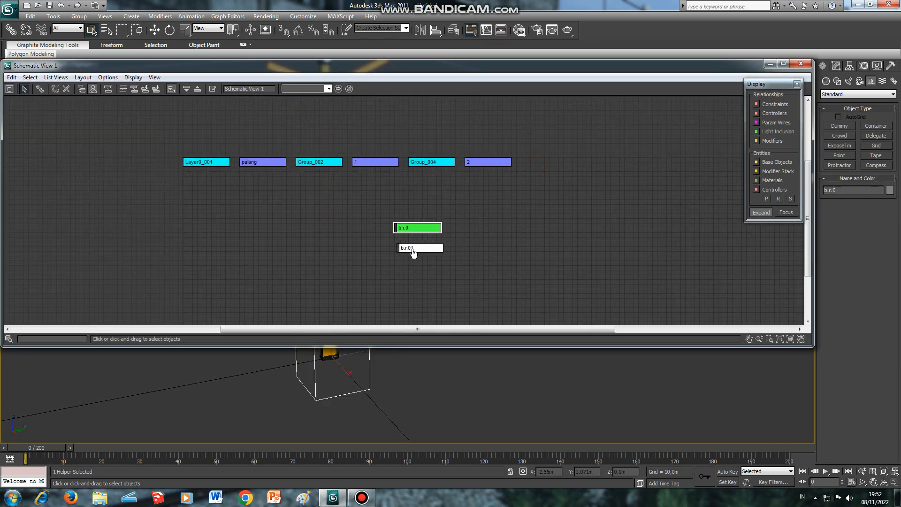
{"action": "left_click", "coordinate": [346, 166]}
{"action": "left_click_drag", "start_coordinate": [263, 163], "coordinate": [419, 272]}
{"action": "left_click", "coordinate": [382, 206]}
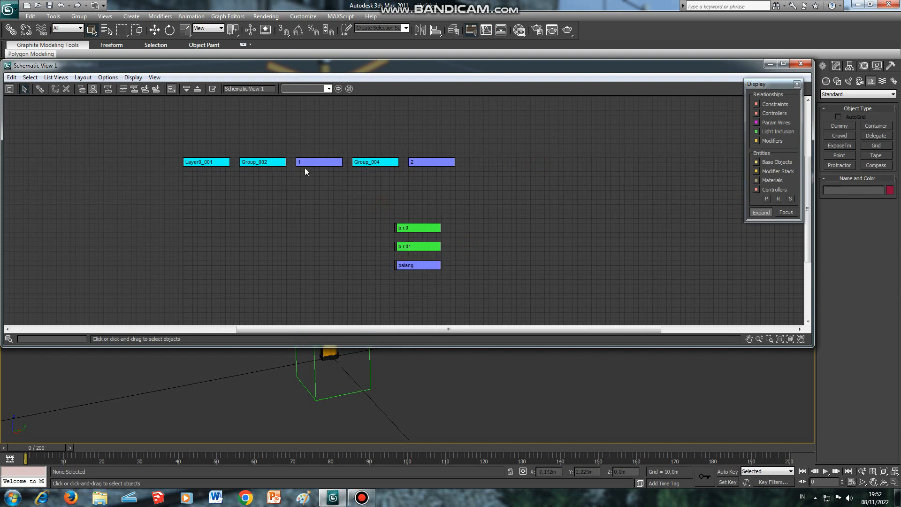
- Place nodes 1 and 2 side by side above b.r.0 in the Schematic View, and delete the Layer0_001, Group_002 and Group_004 nodes
{"action": "left_click_drag", "start_coordinate": [305, 168], "coordinate": [362, 214]}
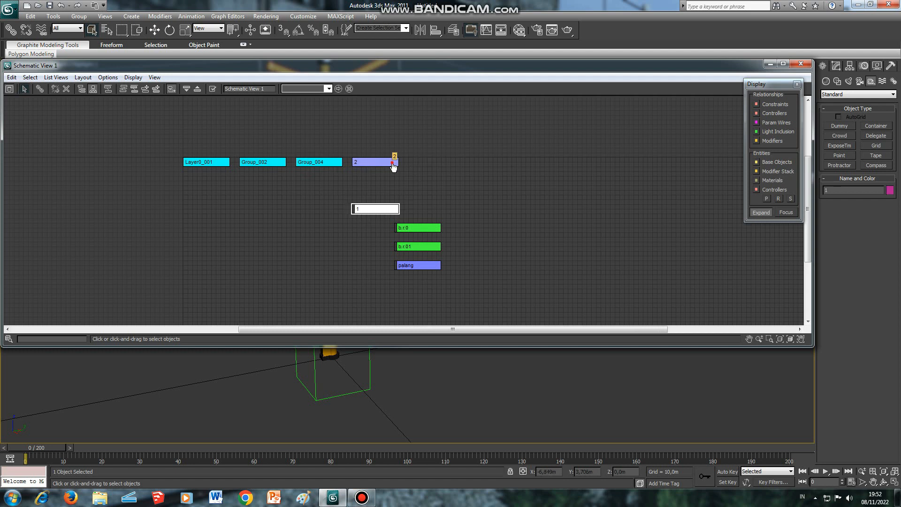
{"action": "left_click_drag", "start_coordinate": [393, 167], "coordinate": [484, 214]}
{"action": "left_click", "coordinate": [498, 236]}
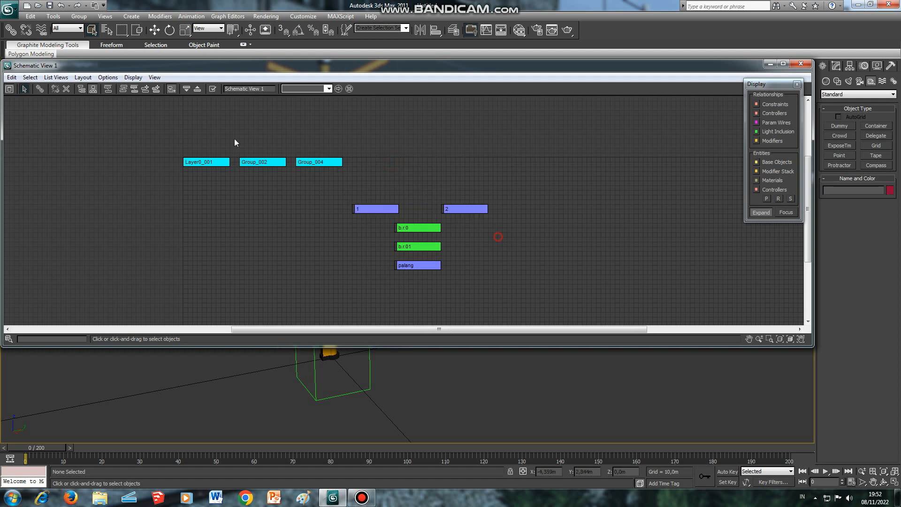
{"action": "left_click_drag", "start_coordinate": [156, 131], "coordinate": [354, 186]}
{"action": "key", "text": "Delete"}
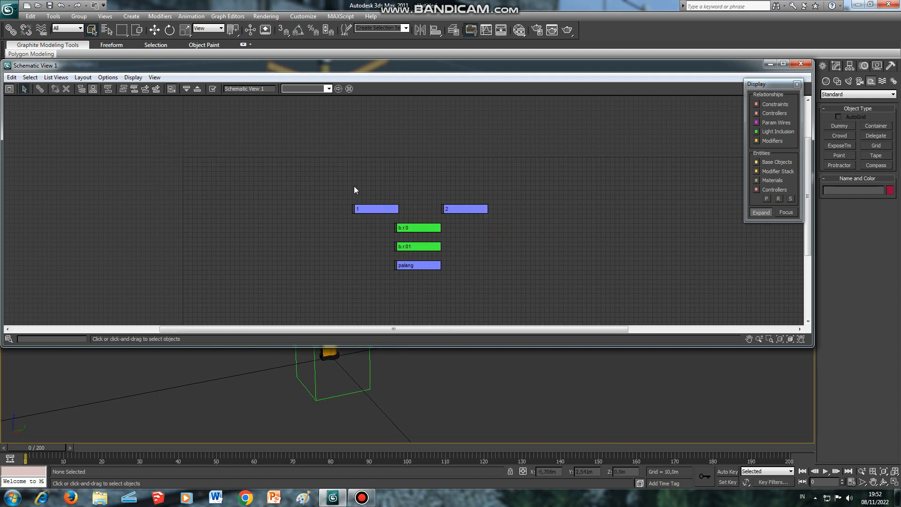
- Link palang to b.r.01, b.r.01 to b.r.0, and groups 1 and 2 to b.r.0, then close the Schematic View
{"action": "left_click", "coordinate": [39, 89]}
{"action": "left_click_drag", "start_coordinate": [411, 267], "coordinate": [426, 229]}
{"action": "left_click_drag", "start_coordinate": [345, 200], "coordinate": [456, 210]}
{"action": "left_click_drag", "start_coordinate": [457, 210], "coordinate": [413, 227]}
{"action": "left_click", "coordinate": [438, 200]}
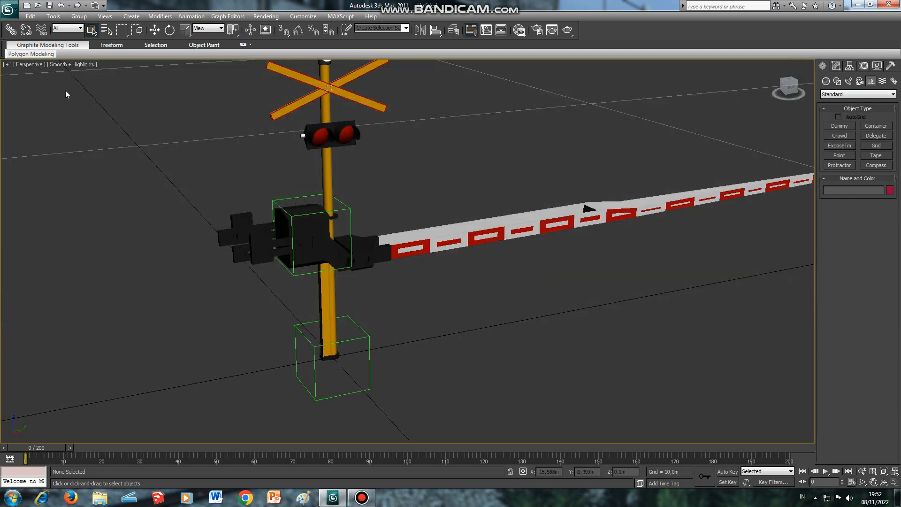
{"action": "left_click", "coordinate": [157, 121]}
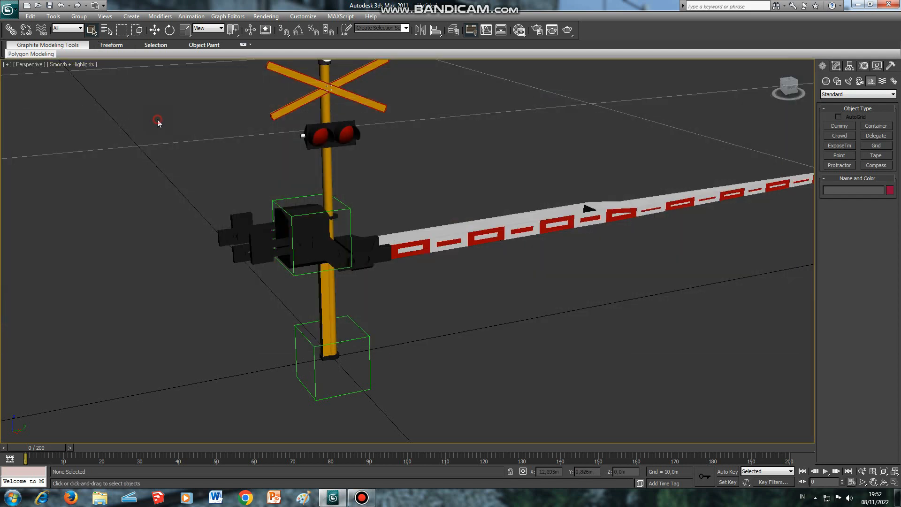
- Use Auto Key to record a rotation of the b.r.01 dummy at frame 170, raising the barrier arm about 74° around X
{"action": "left_click", "coordinate": [273, 199]}
{"action": "left_click", "coordinate": [732, 473]}
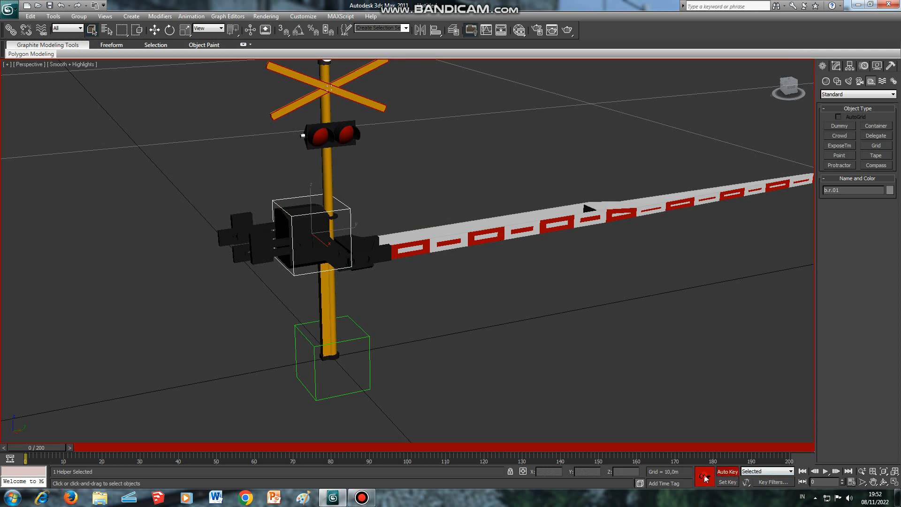
{"action": "left_click_drag", "start_coordinate": [49, 448], "coordinate": [678, 446]}
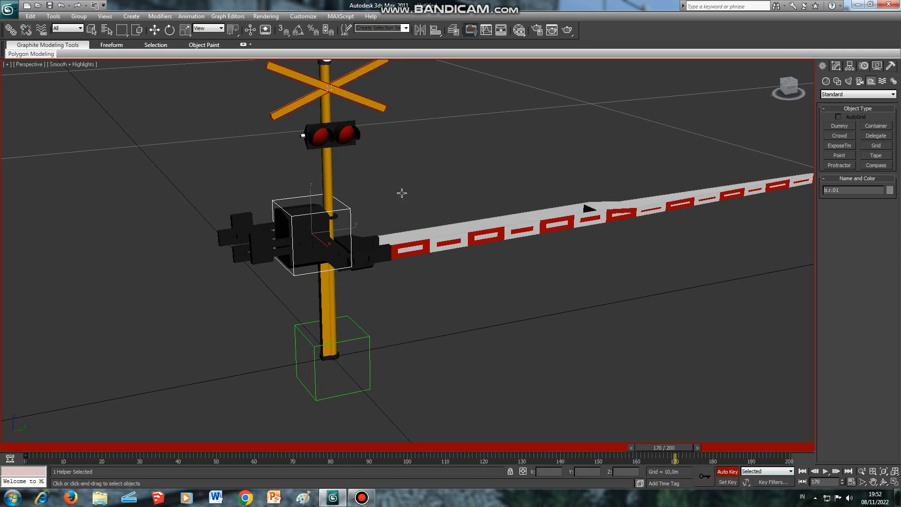
{"action": "left_click", "coordinate": [169, 30]}
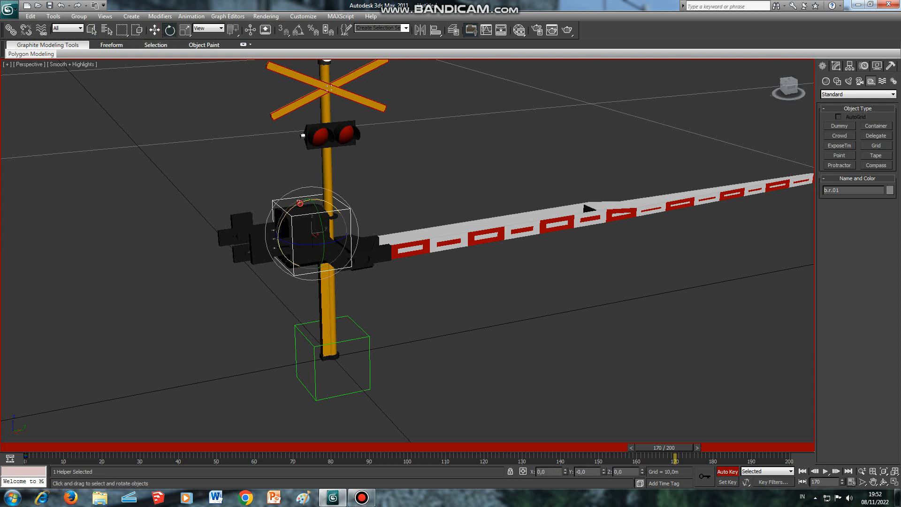
{"action": "left_click_drag", "start_coordinate": [299, 203], "coordinate": [255, 259]}
{"action": "scroll", "coordinate": [412, 340], "scroll_direction": "down", "scroll_amount": 10}
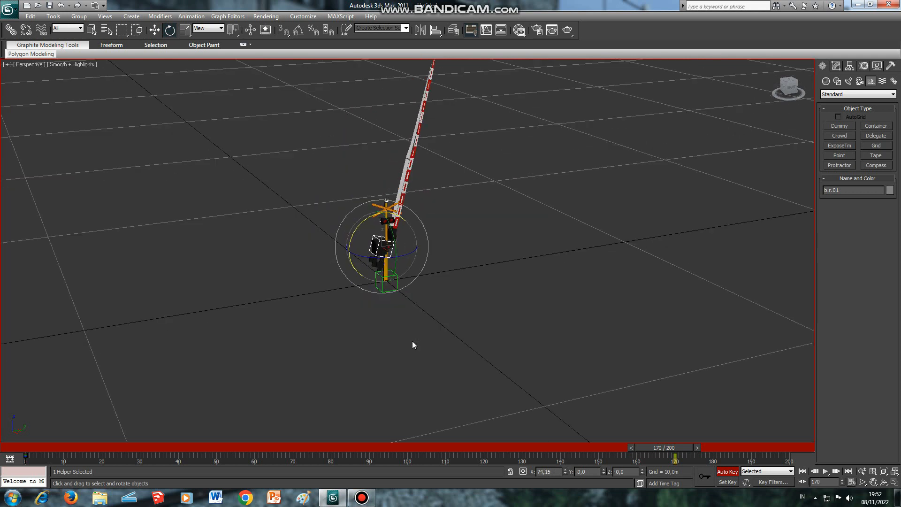
{"action": "scroll", "coordinate": [412, 342], "scroll_direction": "up", "scroll_amount": 8}
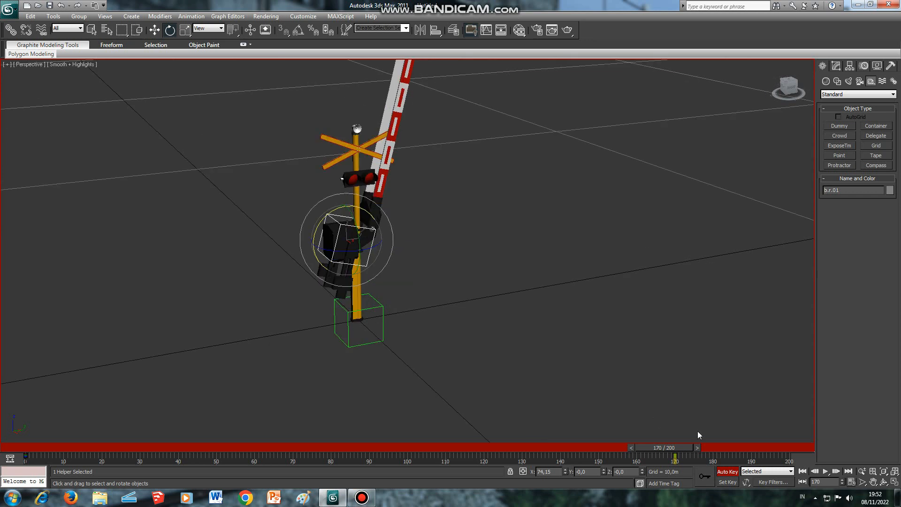
{"action": "left_click", "coordinate": [728, 472]}
- Play the barrier arm animation from the start of the timeline and rewind it to frame 0
{"action": "left_click_drag", "start_coordinate": [671, 448], "coordinate": [28, 450]}
{"action": "left_click", "coordinate": [826, 471]}
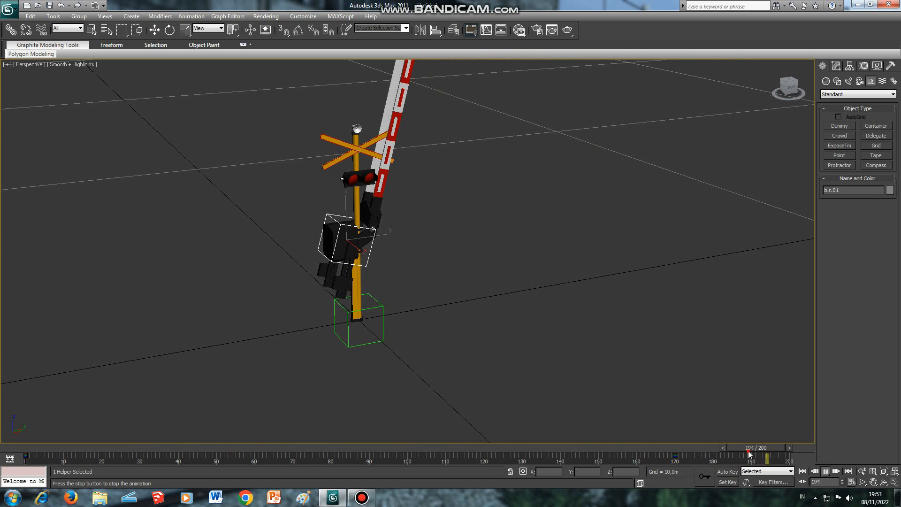
{"action": "left_click_drag", "start_coordinate": [748, 451], "coordinate": [35, 451]}
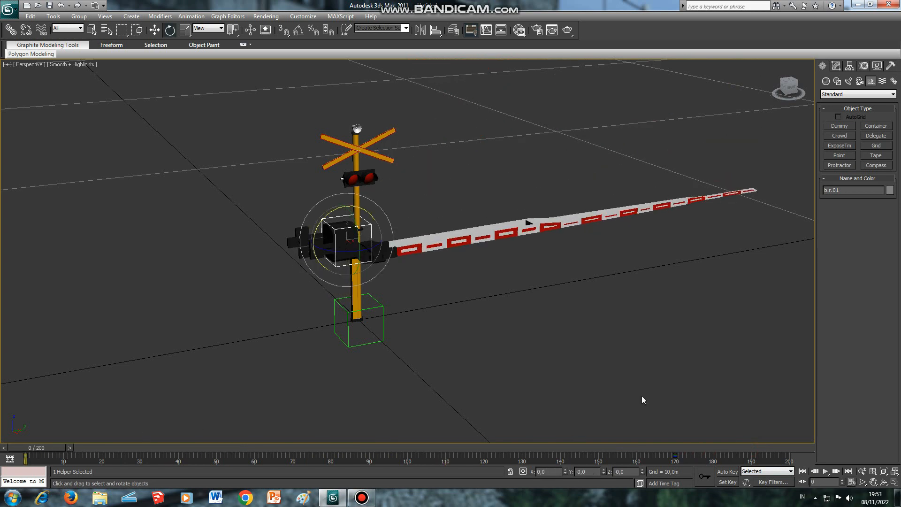
- Review the arm's lifting motion from a low, close side view with nothing selected, by playing and scrubbing the animation
{"action": "left_click", "coordinate": [874, 482]}
{"action": "left_click_drag", "start_coordinate": [455, 310], "coordinate": [462, 294]}
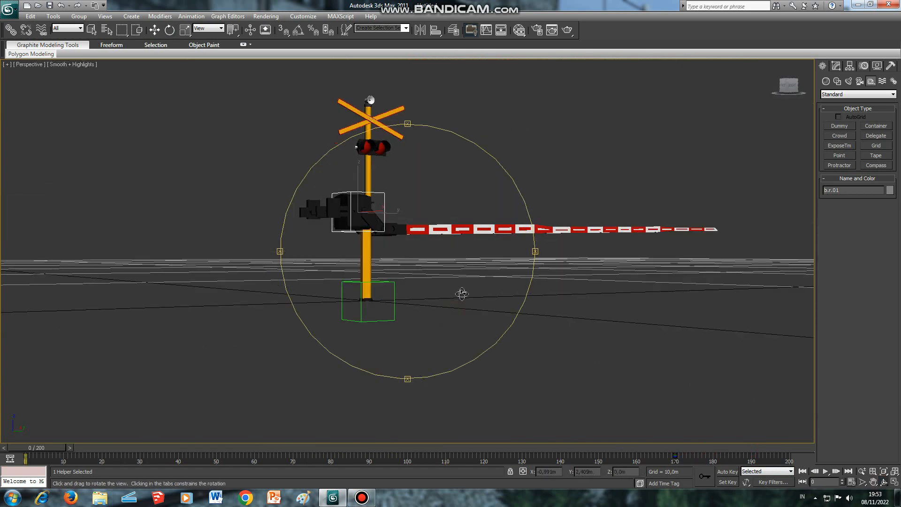
{"action": "left_click", "coordinate": [874, 483]}
{"action": "left_click_drag", "start_coordinate": [622, 343], "coordinate": [612, 385]}
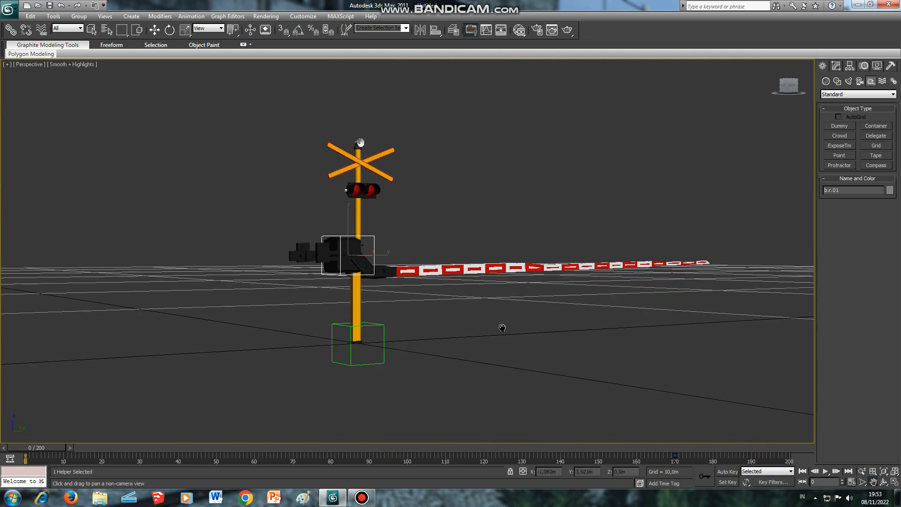
{"action": "scroll", "coordinate": [502, 326], "scroll_direction": "up", "scroll_amount": 6}
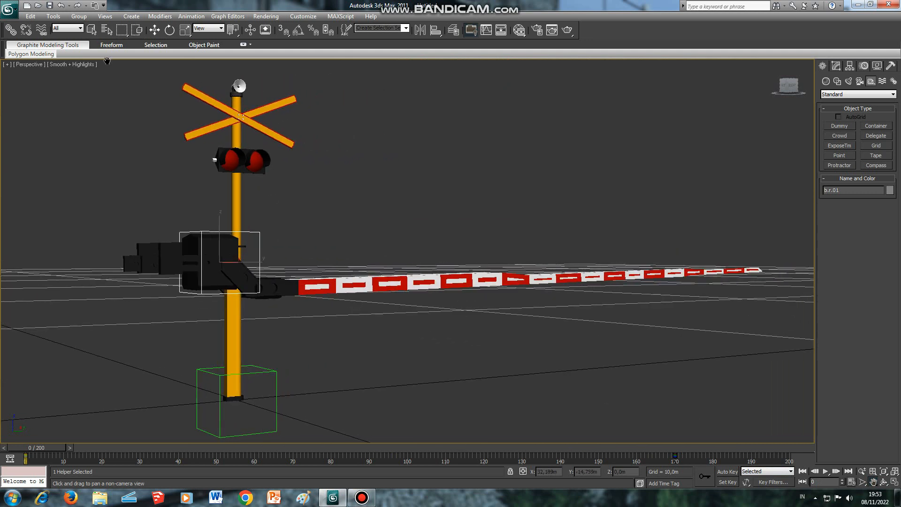
{"action": "left_click", "coordinate": [93, 30]}
{"action": "left_click", "coordinate": [86, 302]}
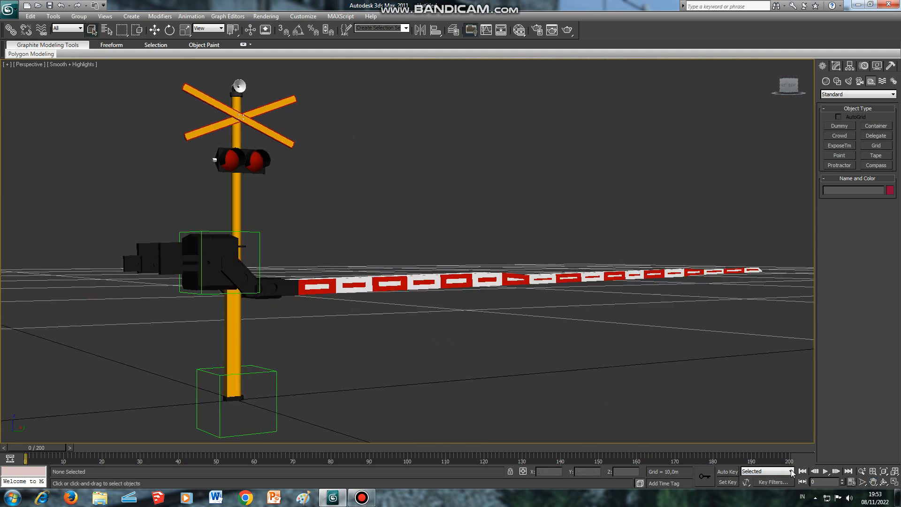
{"action": "left_click", "coordinate": [826, 471]}
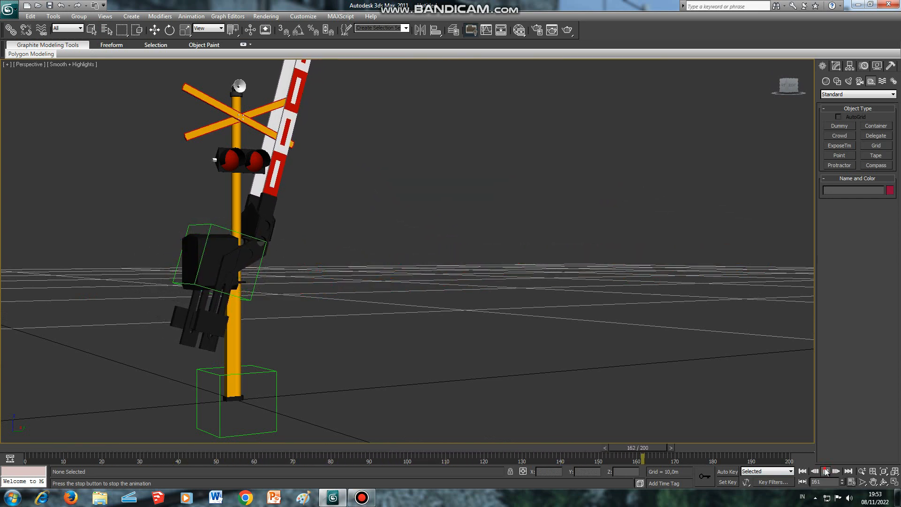
{"action": "left_click", "coordinate": [825, 471]}
{"action": "left_click_drag", "start_coordinate": [657, 448], "coordinate": [206, 418]}
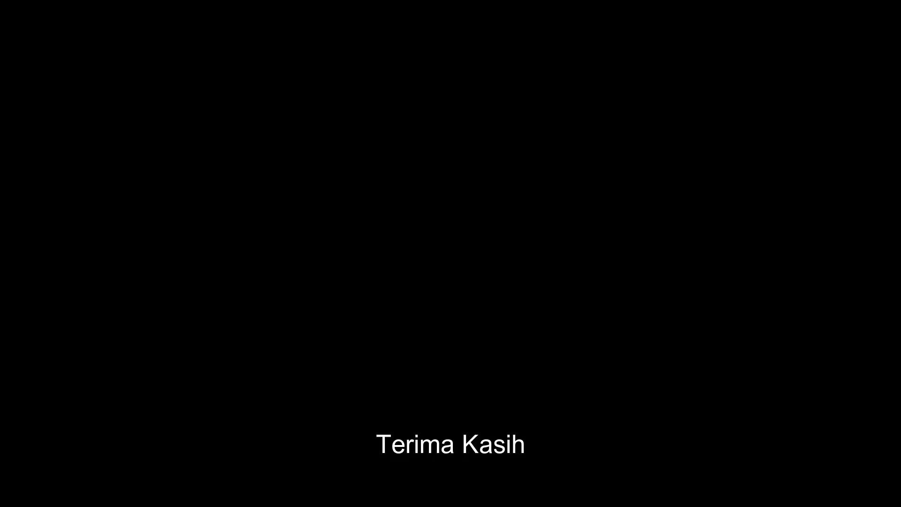